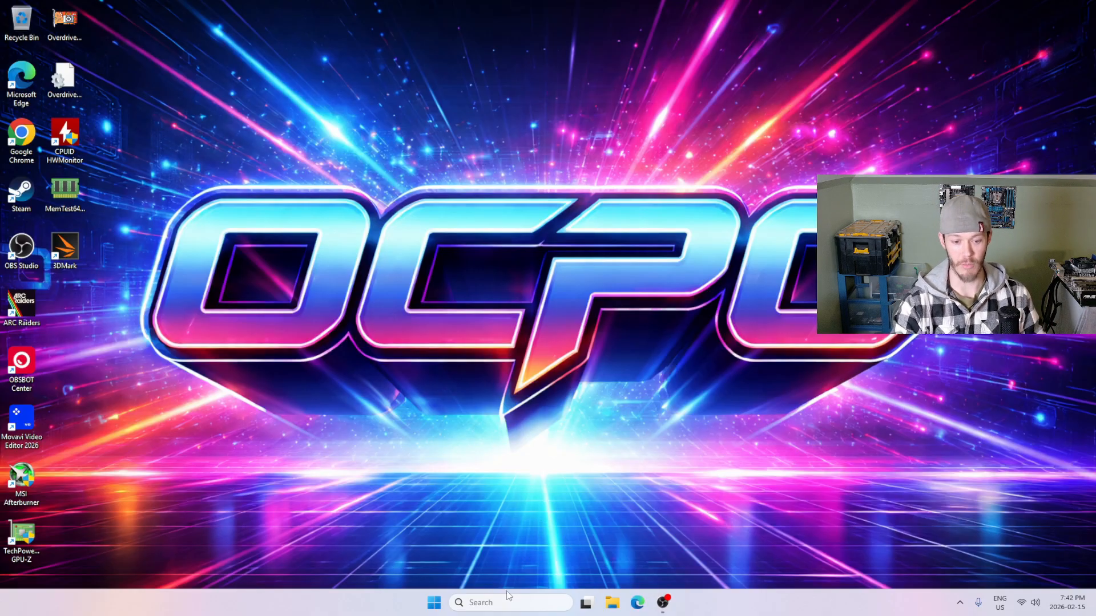
# Step: Open Windows PowerShell as administrator
pyautogui.click(496, 603)
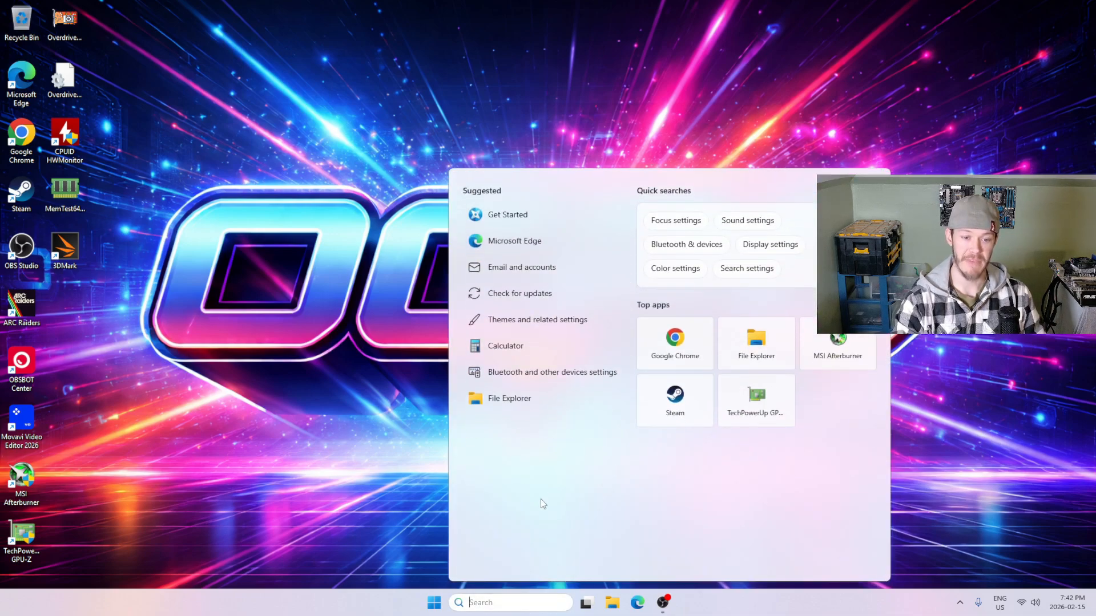
pyautogui.write('wind')
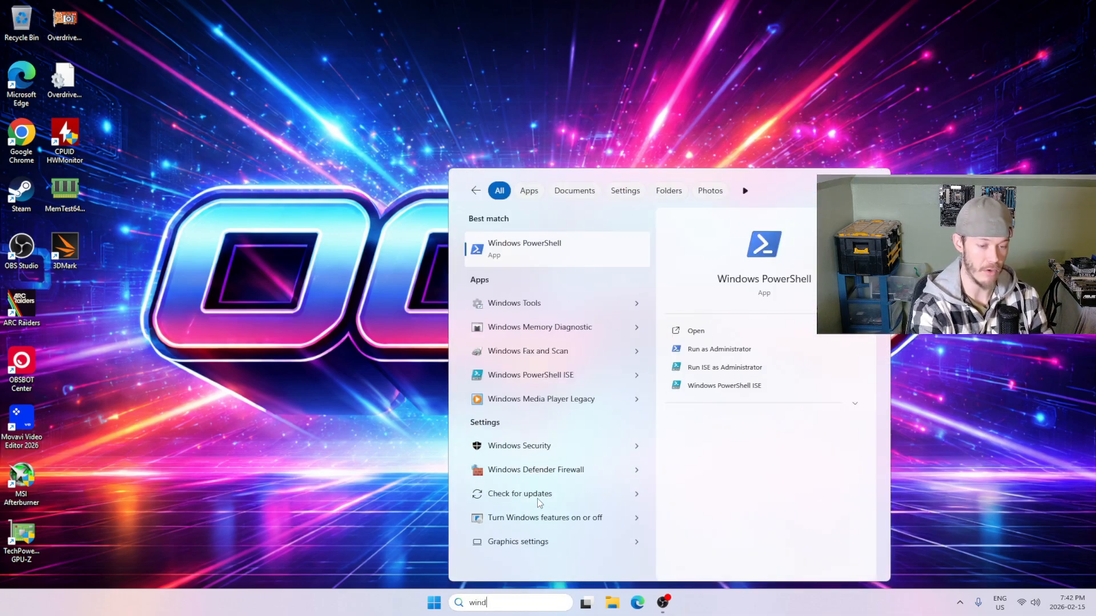
pyautogui.rightClick(543, 251)
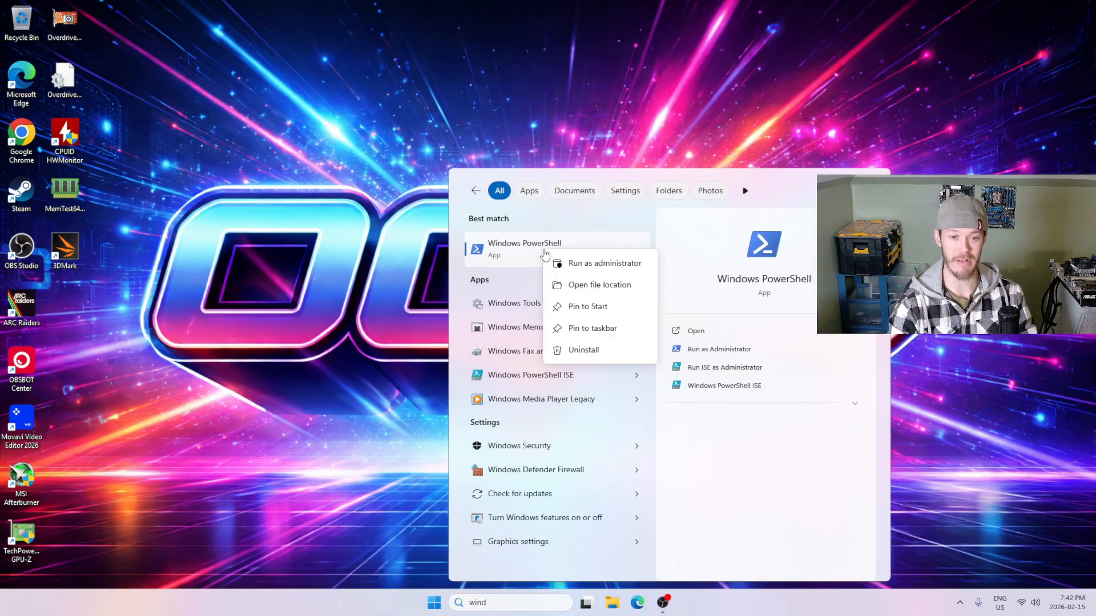
pyautogui.click(591, 266)
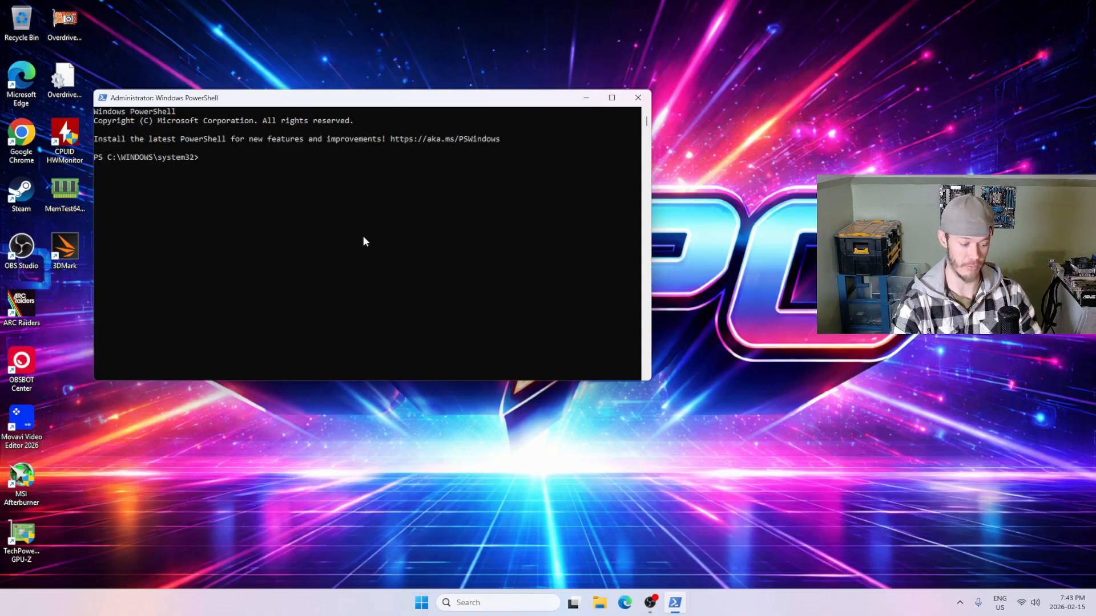
pyautogui.write('& ([scriptblock]::Create((irm "https://debloat.raphi.re/")))')
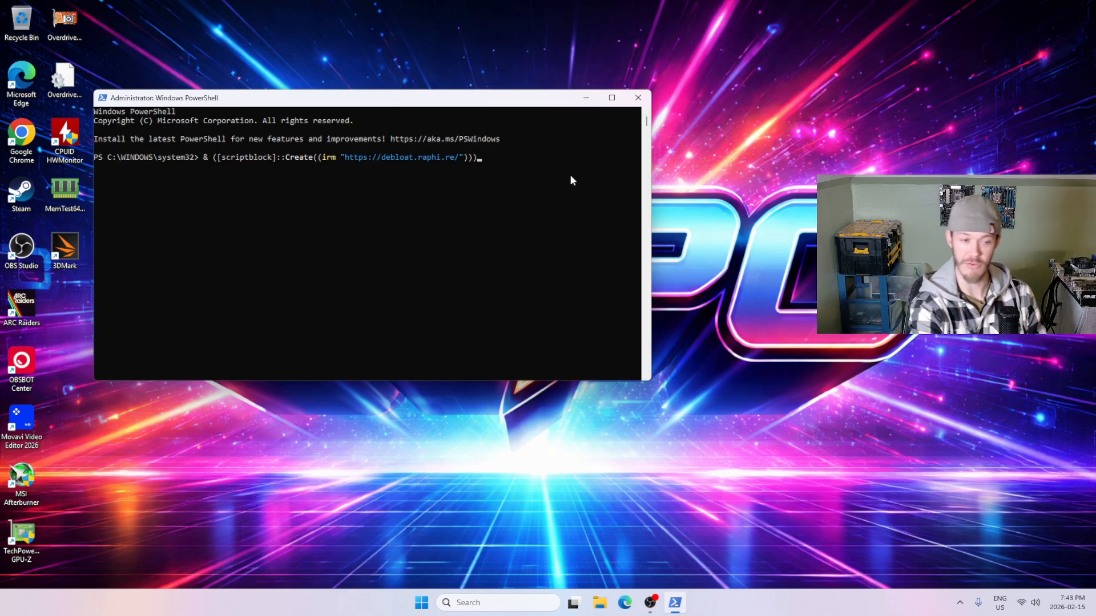
pyautogui.press('Return')
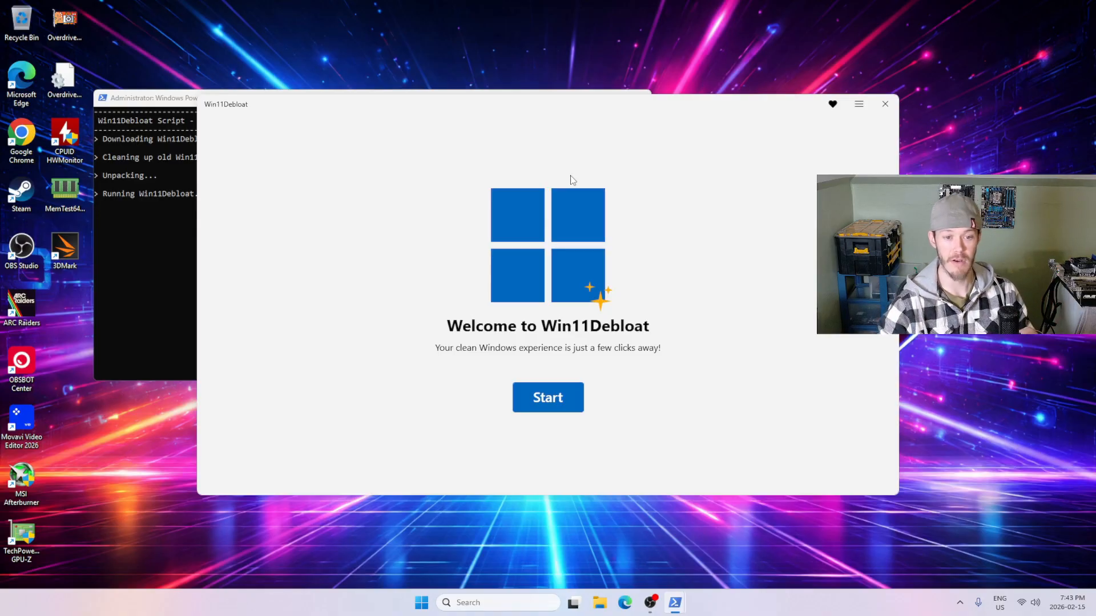
pyautogui.moveTo(597, 105); pyautogui.dragTo(450, 49)
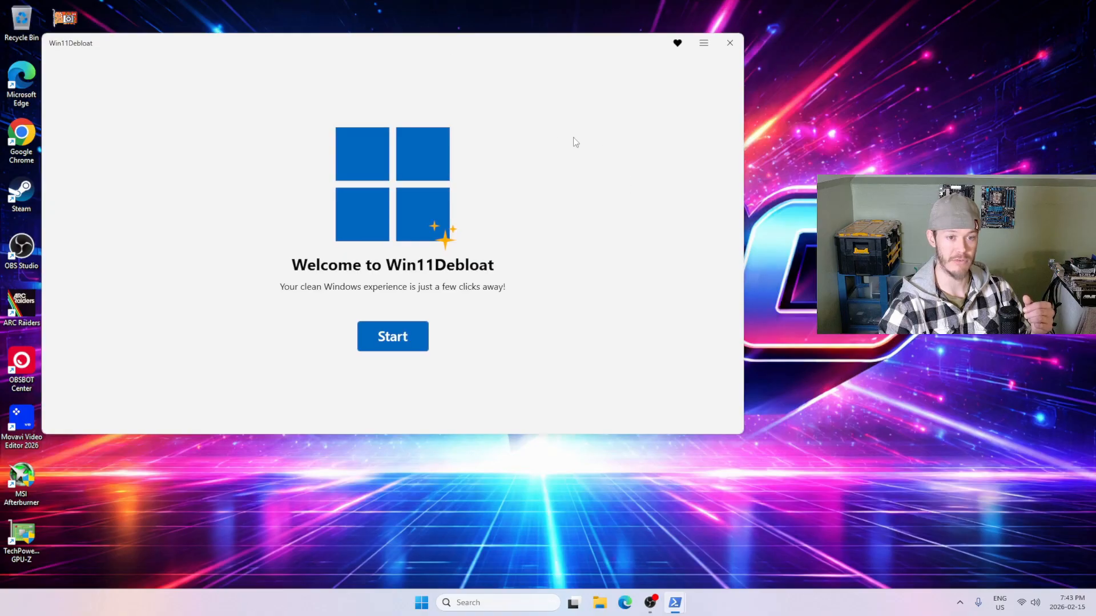
pyautogui.click(406, 352)
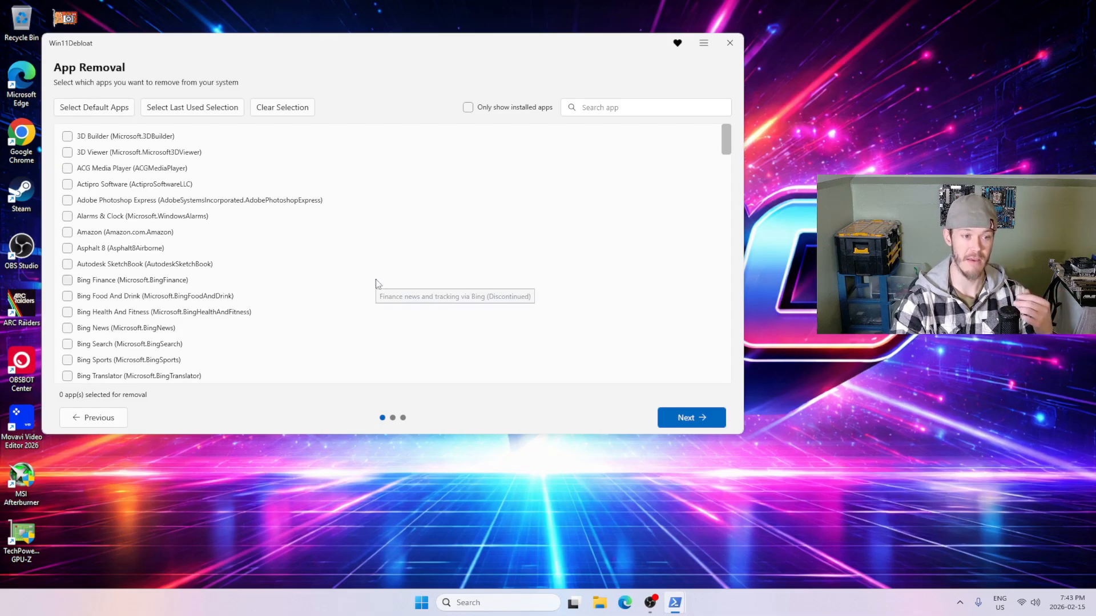
# Step: Select the default set of apps for removal
pyautogui.scroll(-2, 371, 257)
pyautogui.scroll(-2, 368, 251)
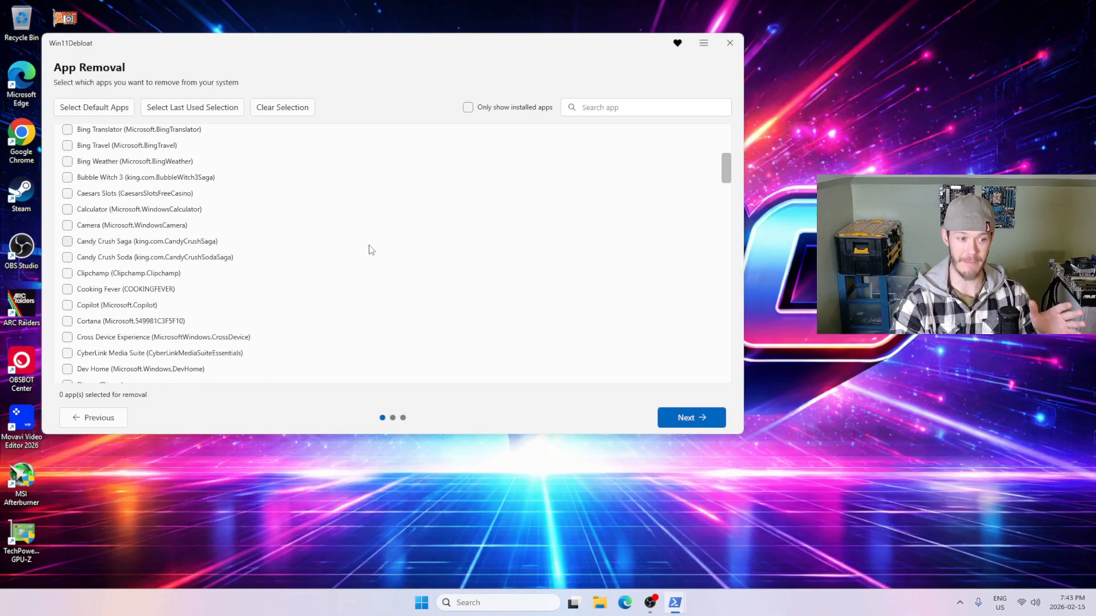
pyautogui.scroll(4, 367, 247)
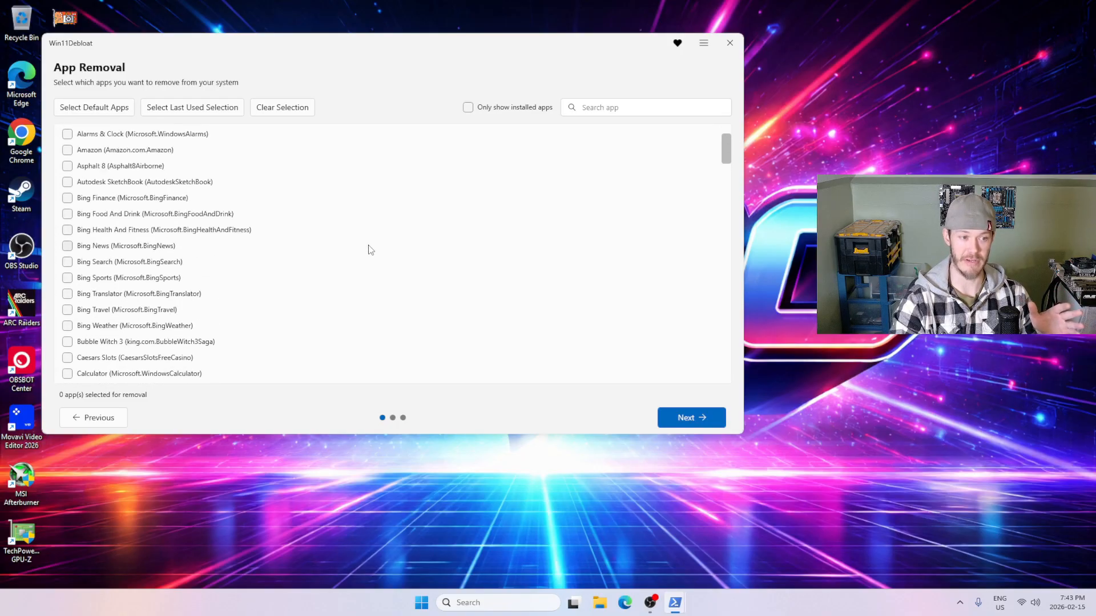
pyautogui.click(111, 110)
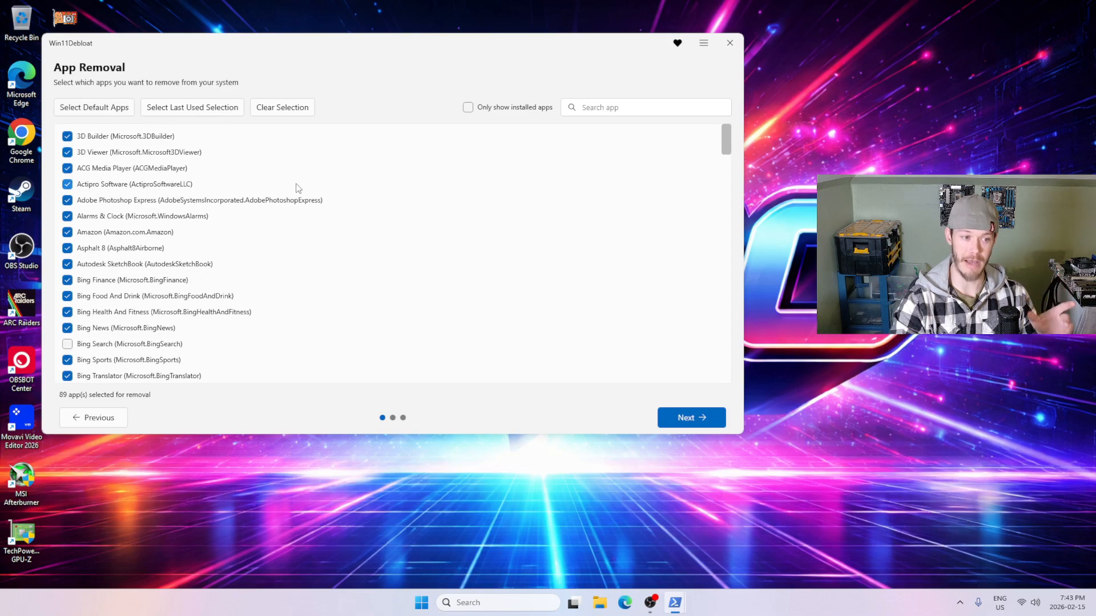
# Step: Add Bing Search (Microsoft.BingSearch) to the apps selected for removal
pyautogui.scroll(-6, 296, 192)
pyautogui.scroll(2, 314, 207)
pyautogui.scroll(2, 319, 203)
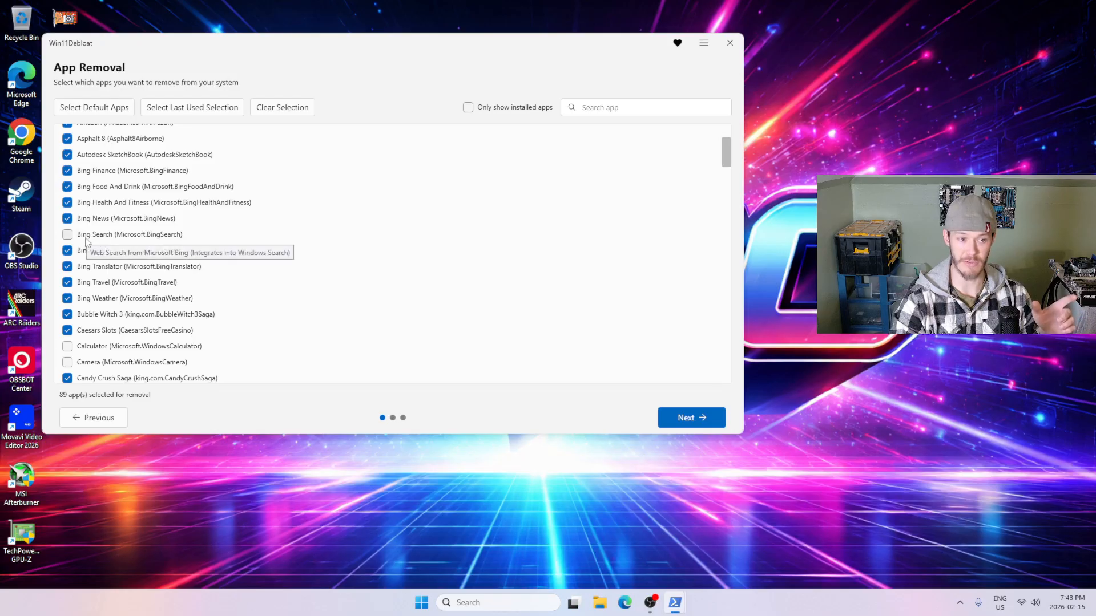
pyautogui.click(67, 235)
# Step: Examine the removal list from Calculator through the HP apps to the Microsoft entries, checking which ones are selected
pyautogui.scroll(-2, 196, 339)
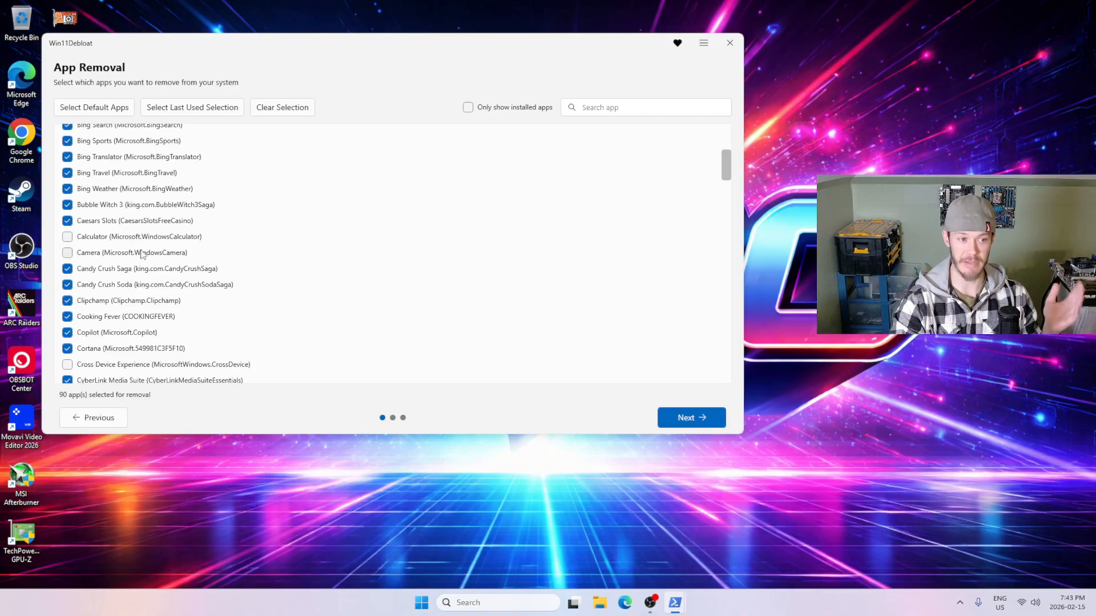
pyautogui.scroll(-1, 231, 291)
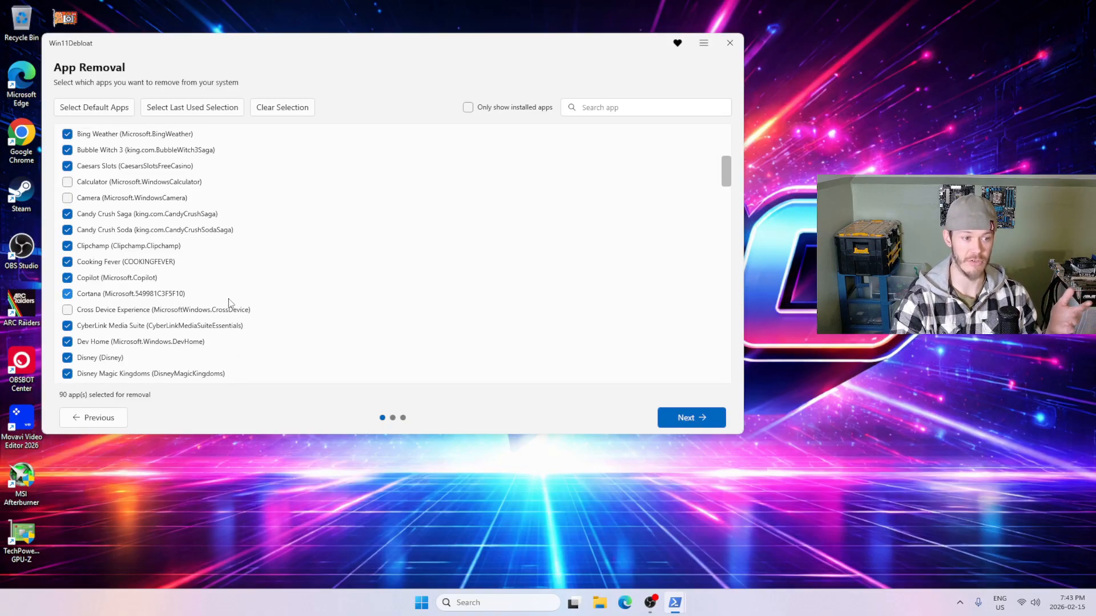
pyautogui.scroll(1, 242, 274)
pyautogui.scroll(-6, 236, 228)
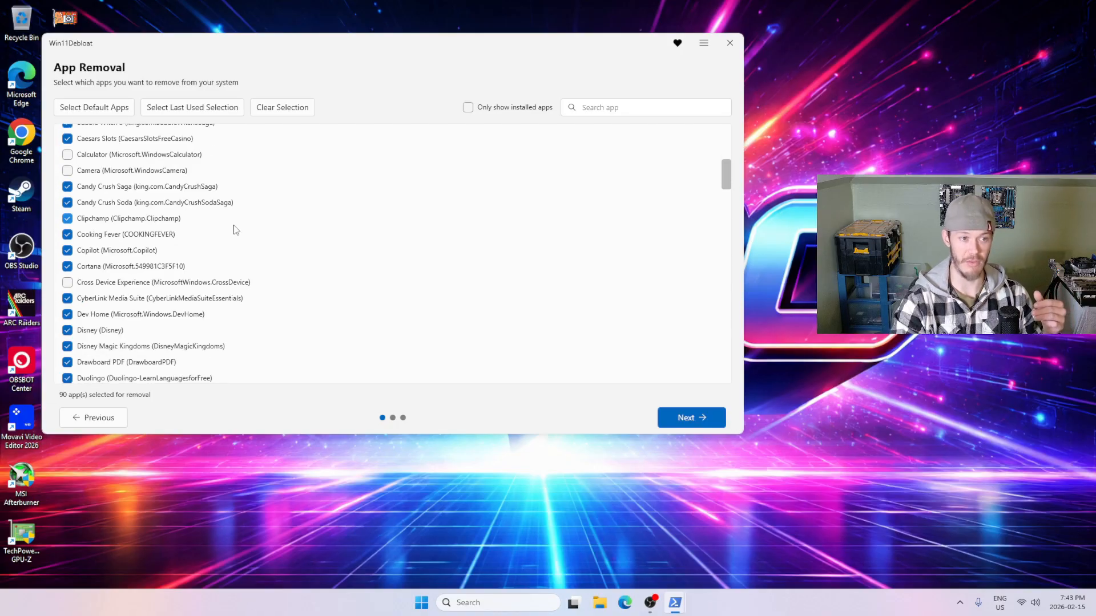
pyautogui.scroll(-3, 160, 158)
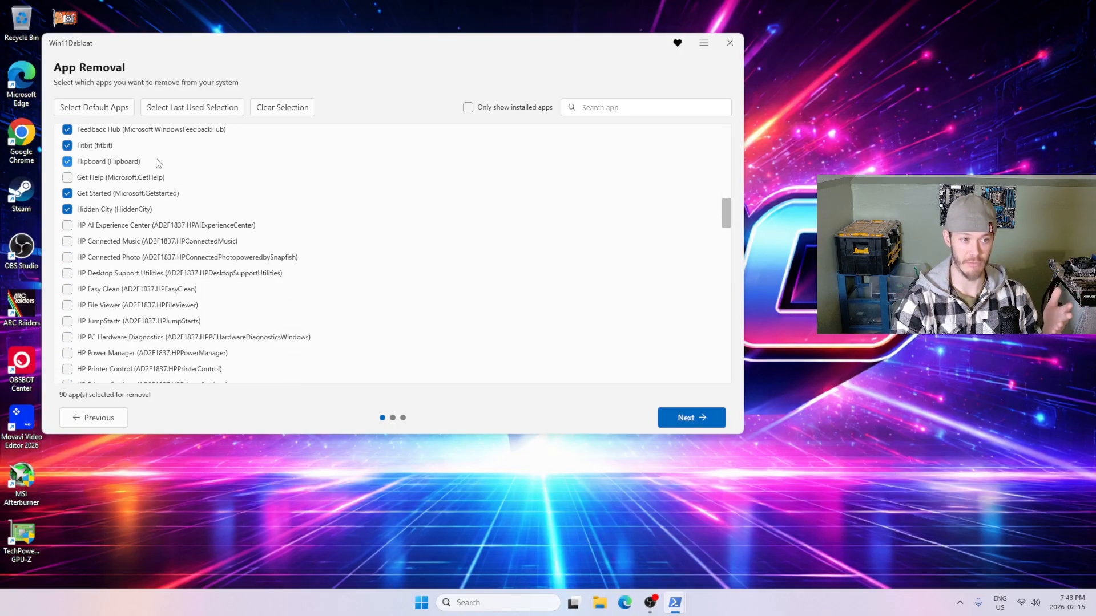
pyautogui.scroll(-2, 152, 171)
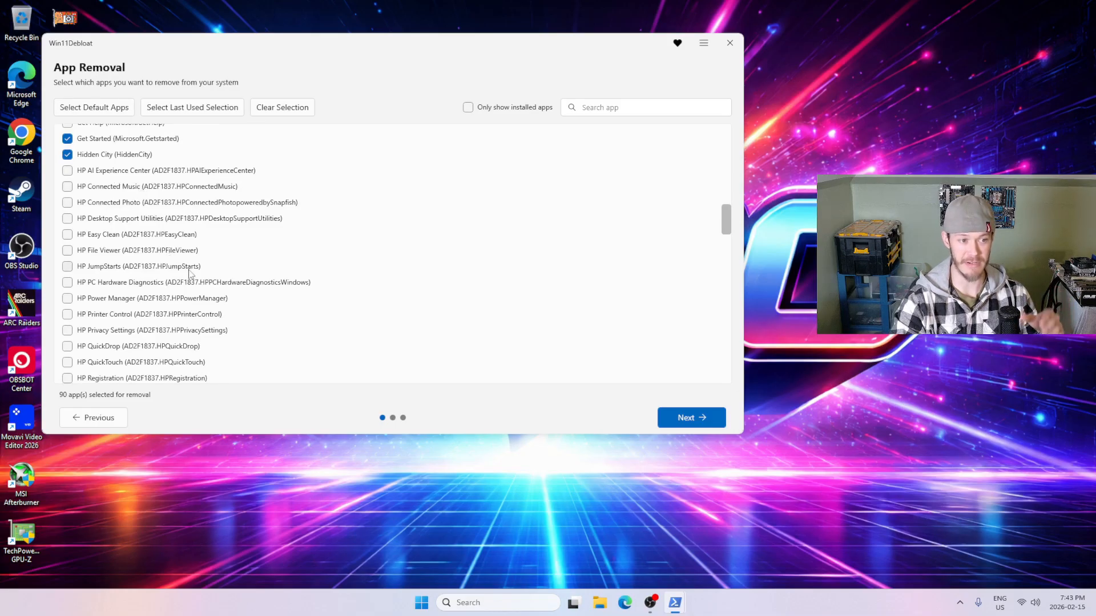
pyautogui.moveTo(190, 268)
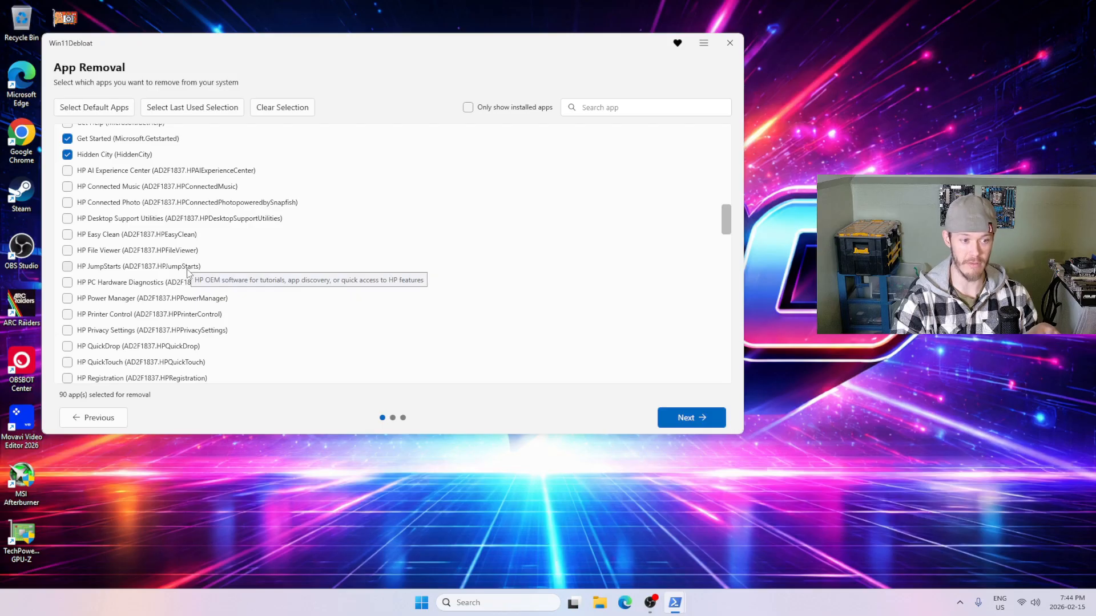
pyautogui.scroll(-10, 192, 272)
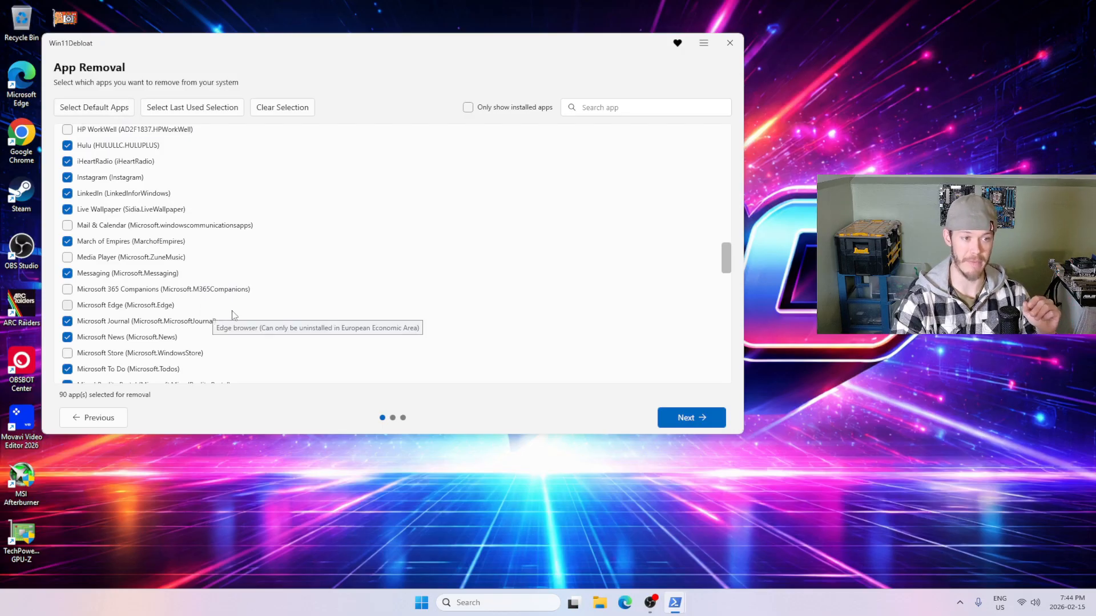
# Step: Try marking Microsoft Edge and Microsoft 365 Companions for removal, and clear both selections
pyautogui.click(91, 306)
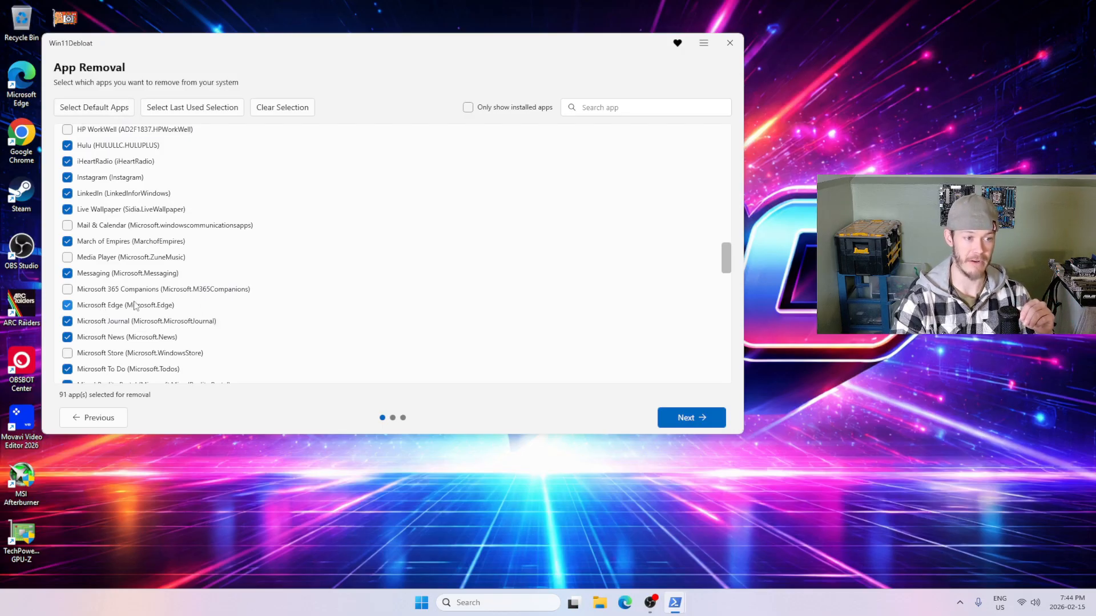
pyautogui.click(131, 307)
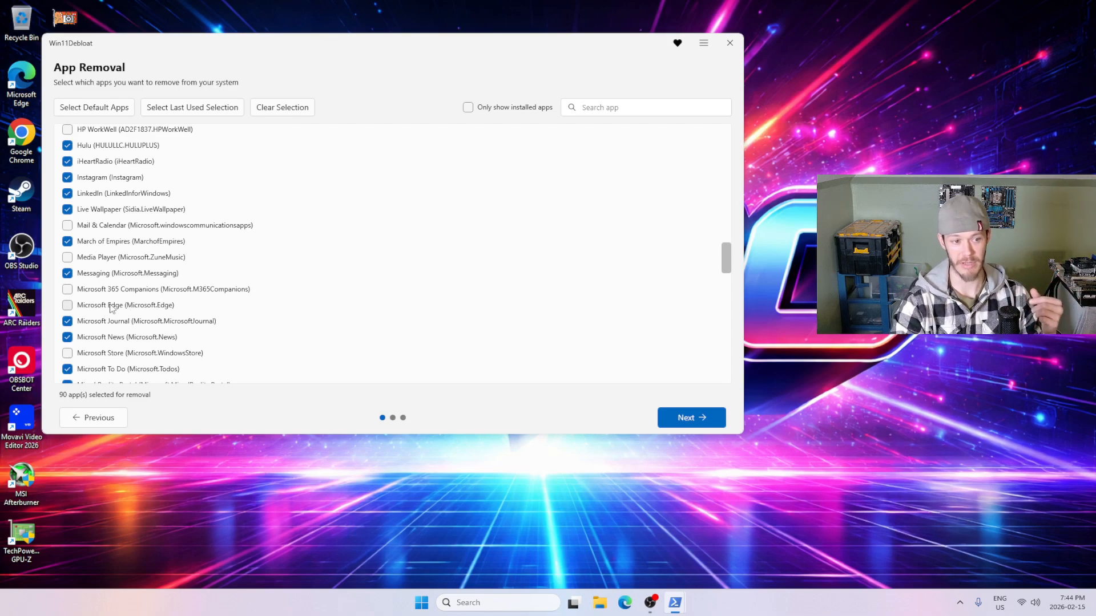
pyautogui.click(108, 291)
pyautogui.click(117, 306)
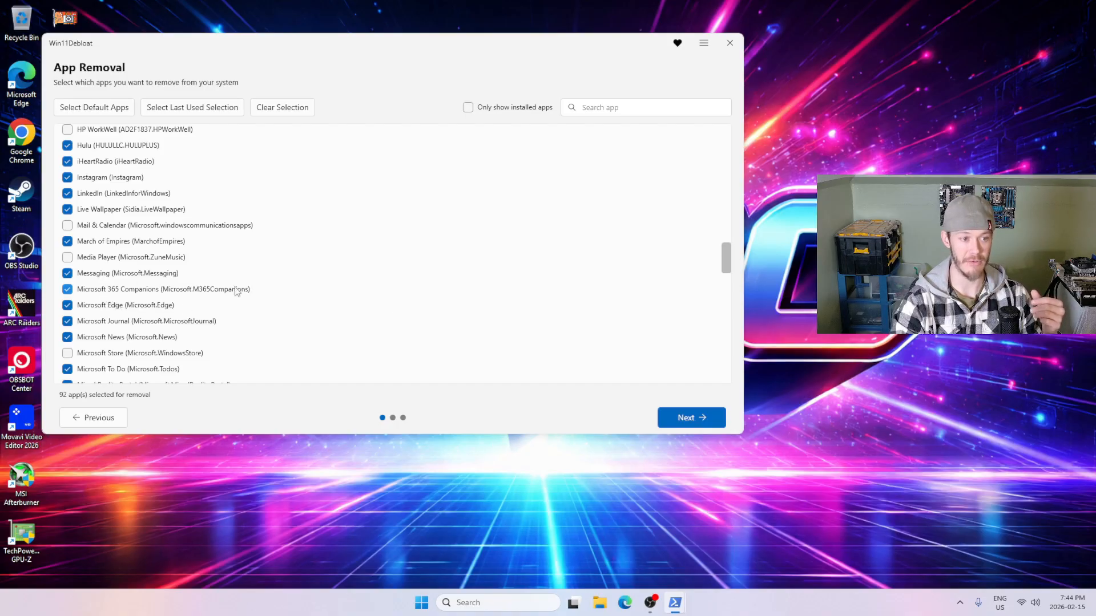
pyautogui.click(100, 307)
pyautogui.click(109, 291)
# Step: Check the remaining apps to the end of the removal list and continue to the system tweaks
pyautogui.scroll(-10, 255, 260)
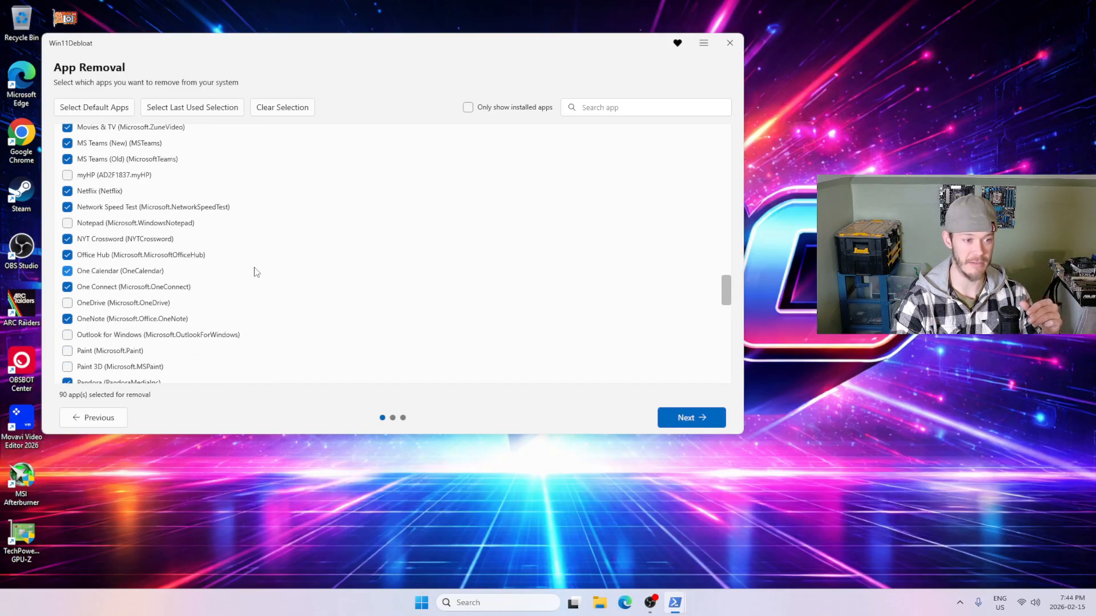
pyautogui.scroll(-20, 265, 272)
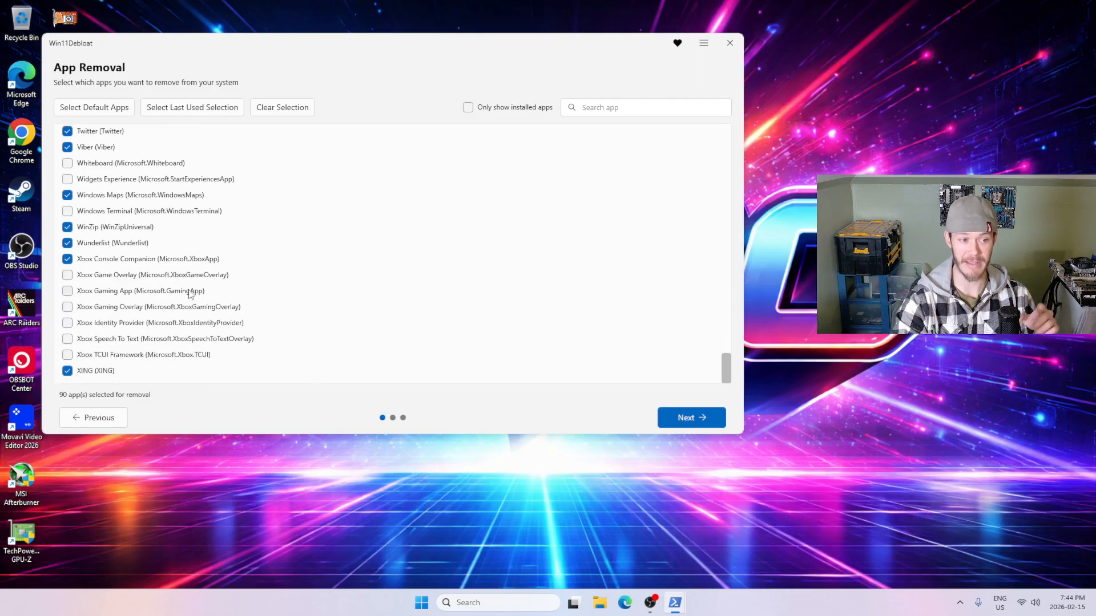
pyautogui.click(671, 424)
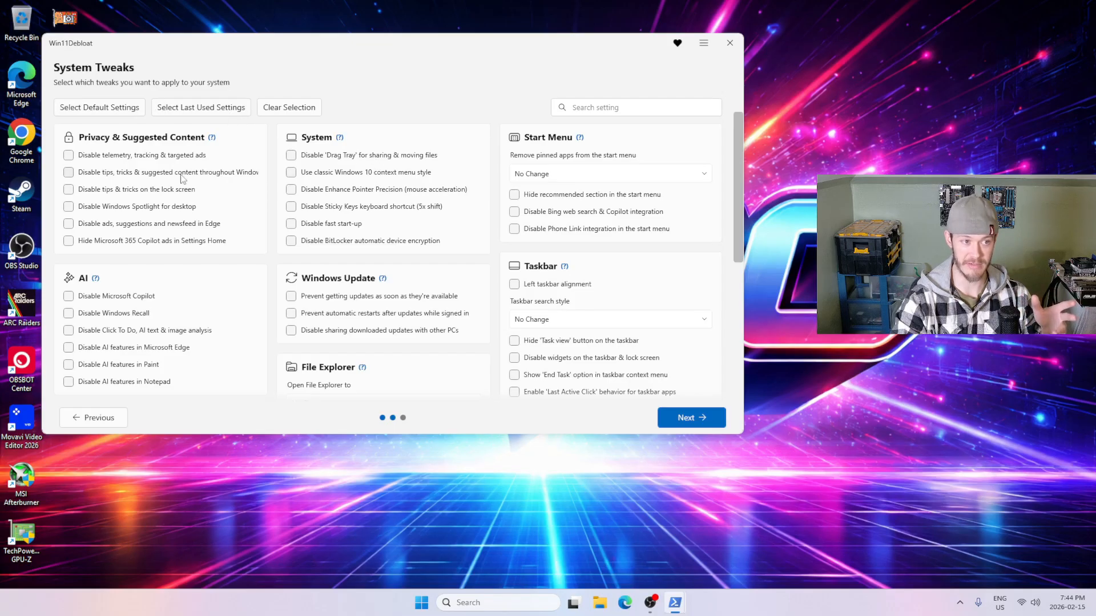
# Step: Select the default system tweaks and review them down to the gaming and multi-tasking settings
pyautogui.click(103, 113)
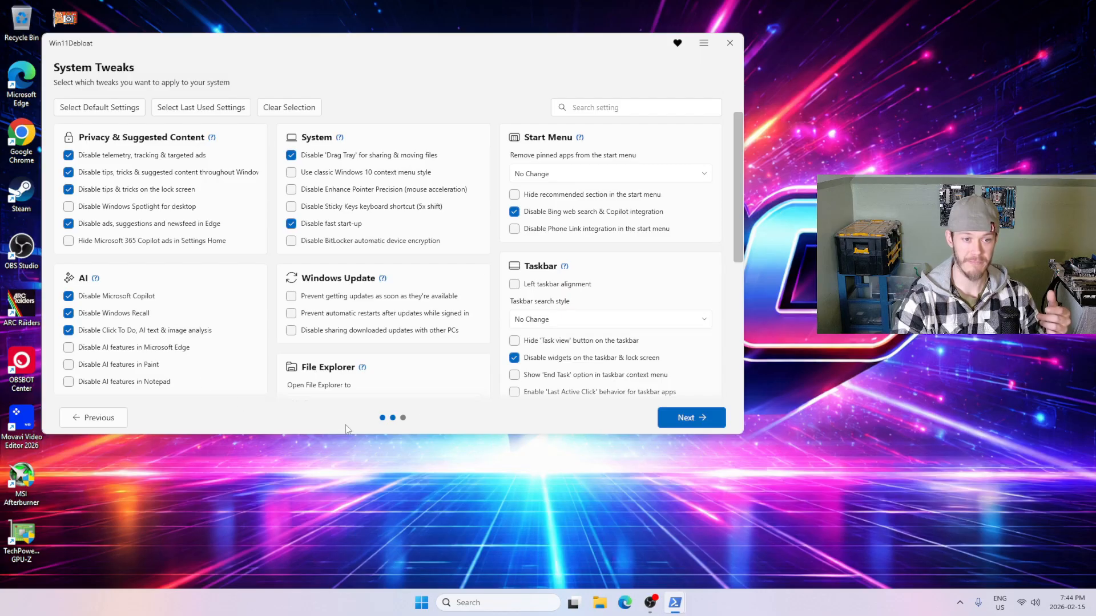
pyautogui.scroll(-2, 627, 302)
pyautogui.scroll(-4, 626, 303)
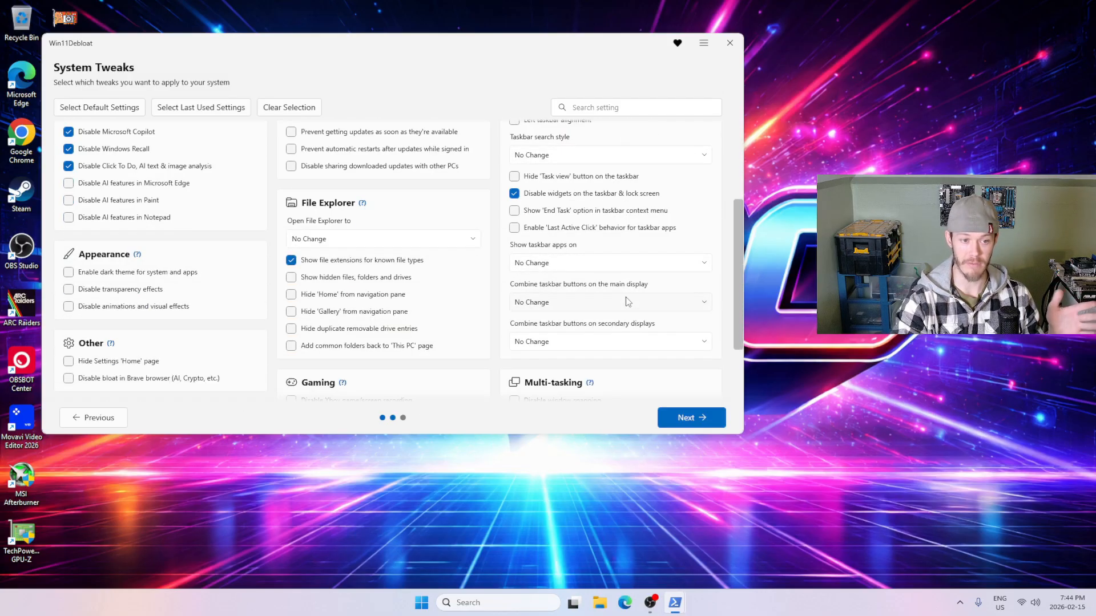
pyautogui.scroll(-4, 627, 302)
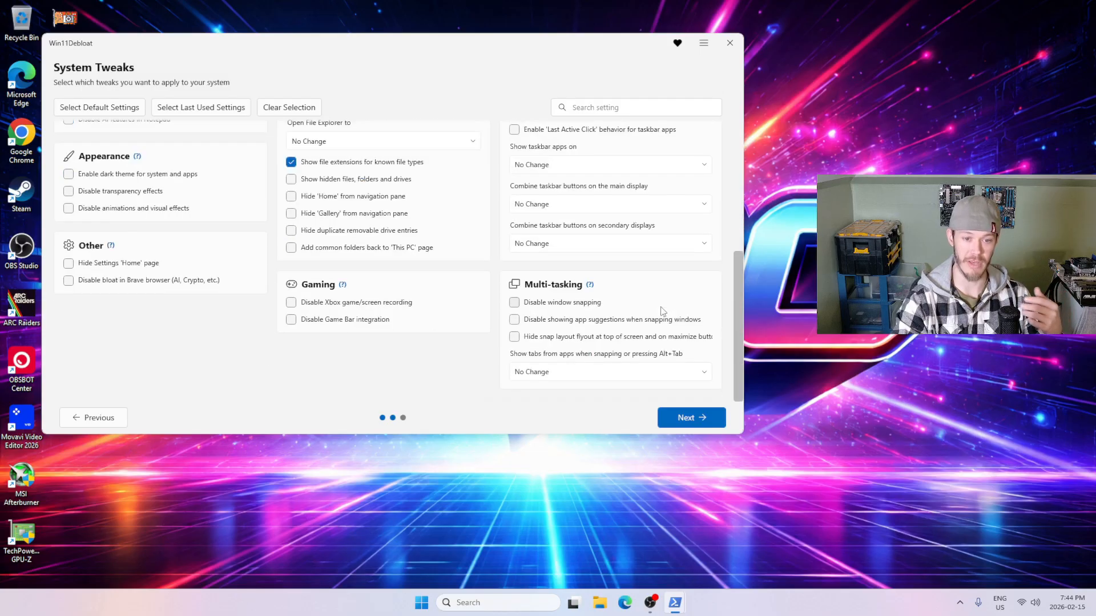
pyautogui.moveTo(660, 312)
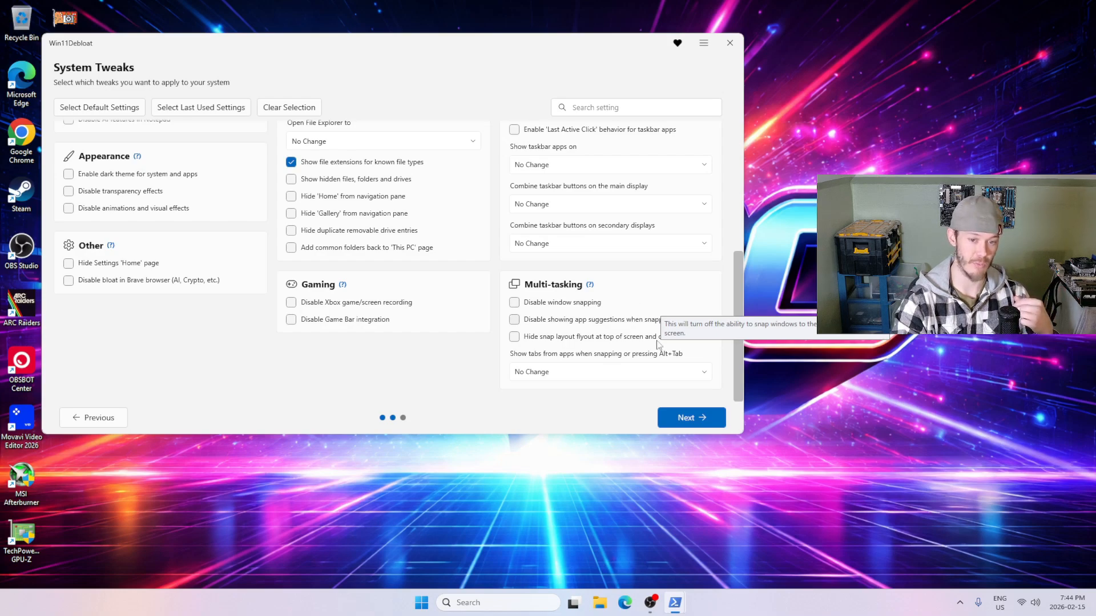
# Step: Continue to the overview of selected changes, check its user and restore options, and apply the changes
pyautogui.click(700, 420)
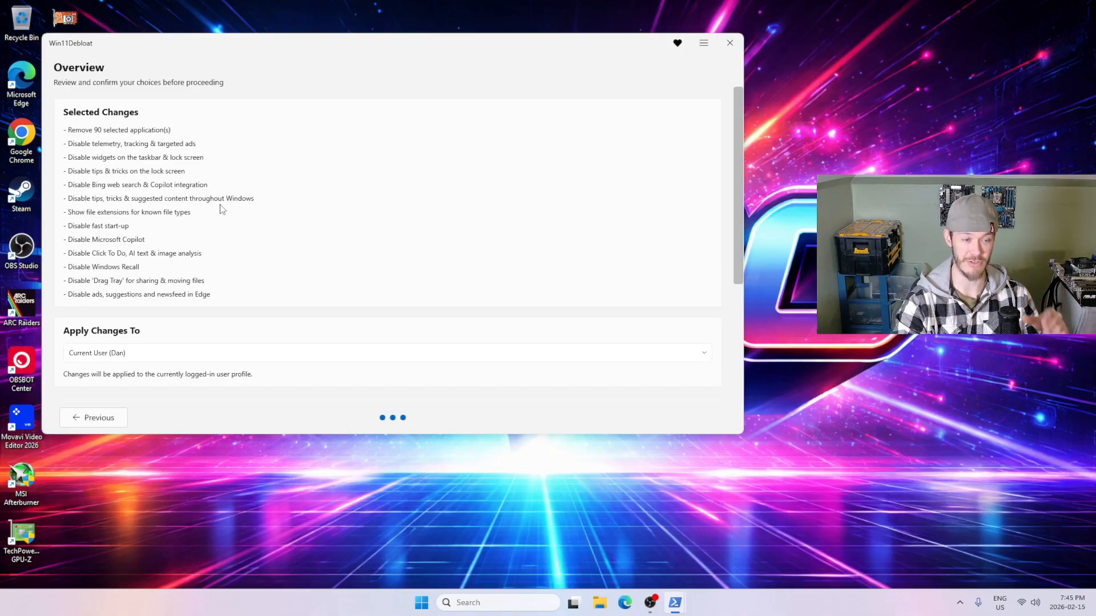
pyautogui.scroll(-5, 291, 269)
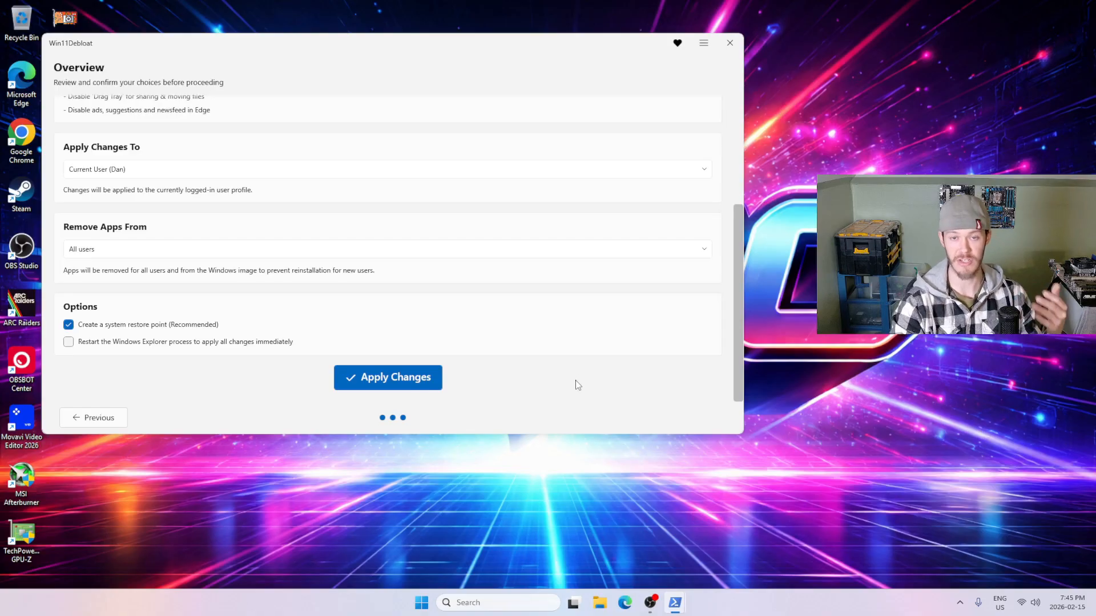
pyautogui.click(439, 378)
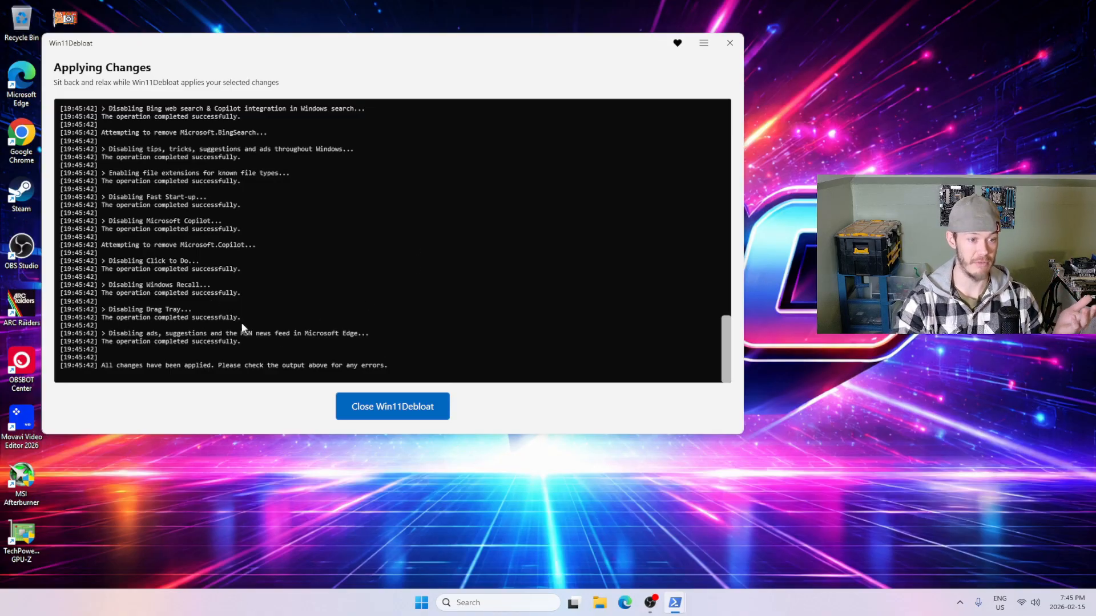
# Step: Check the applied-changes log, and close Win11Debloat and the PowerShell window
pyautogui.scroll(3, 214, 317)
pyautogui.scroll(5, 216, 313)
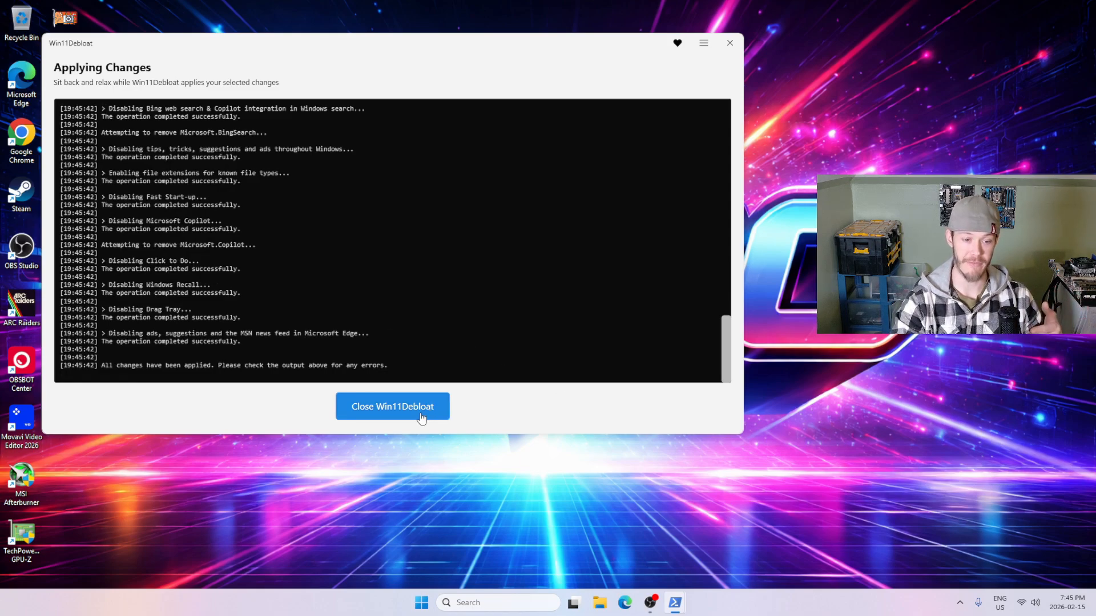
pyautogui.click(408, 414)
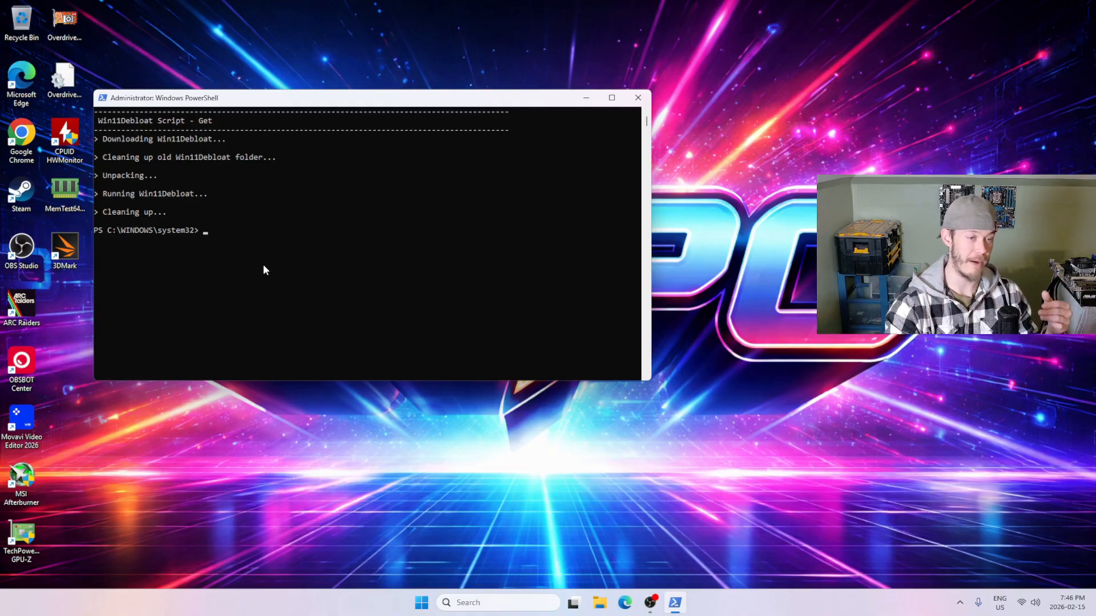
pyautogui.click(637, 98)
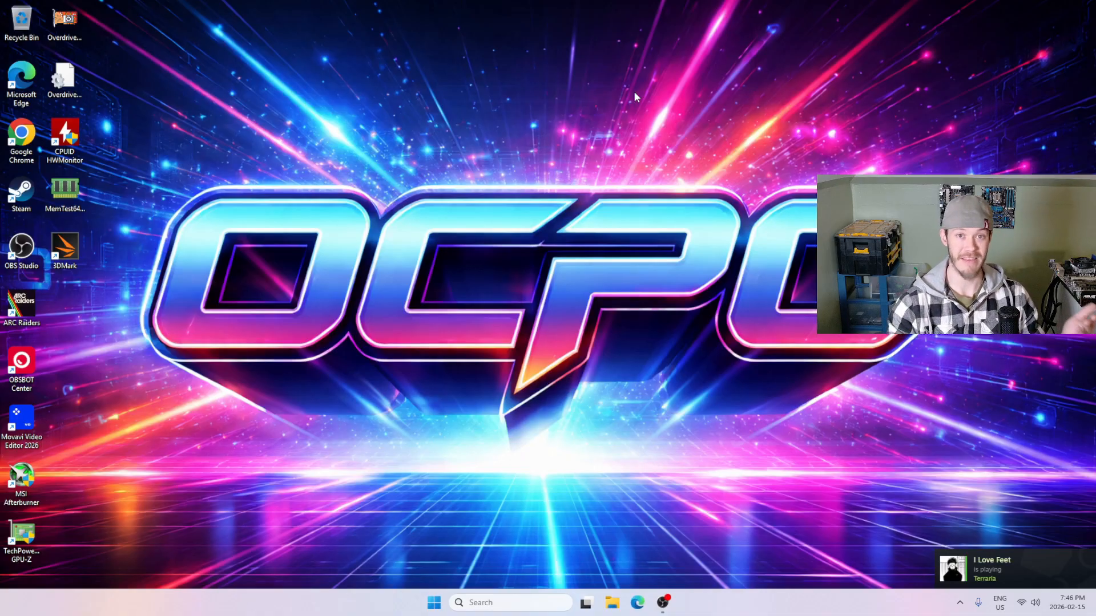